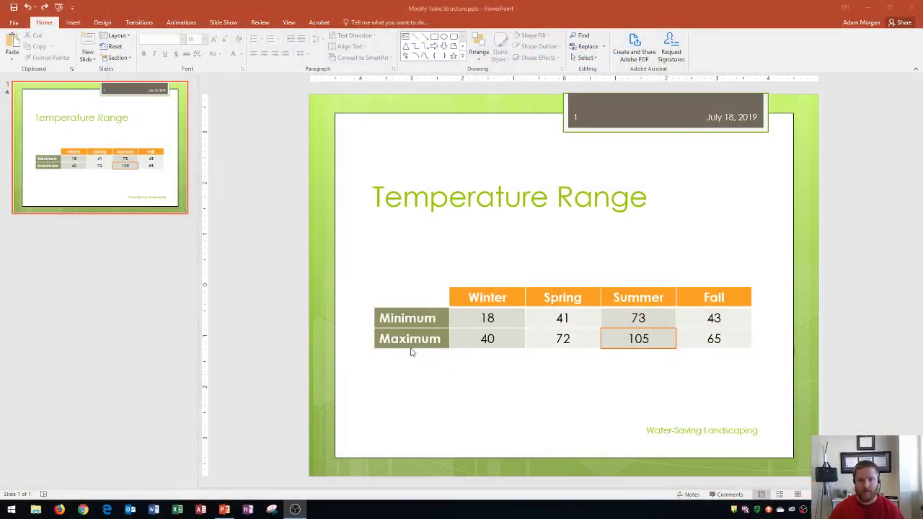
# - Bring PowerPoint into focus and select the Temperature Range table
pyautogui.click(313, 282)
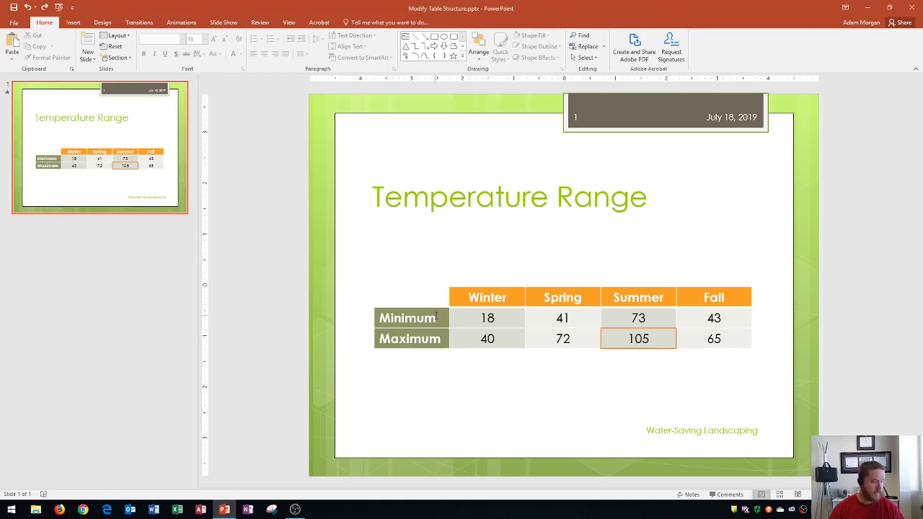
pyautogui.click(435, 315)
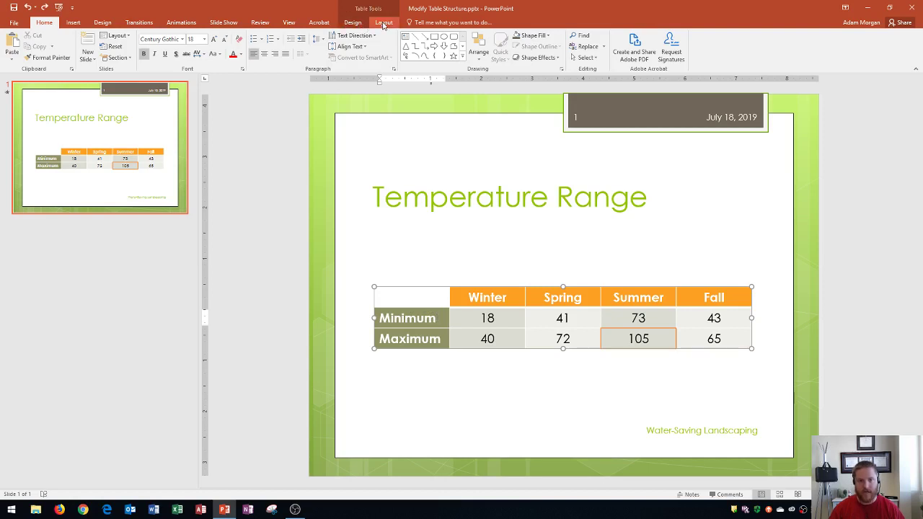
# - Insert a blank row directly below the Minimum row of the temperature table
pyautogui.click(384, 22)
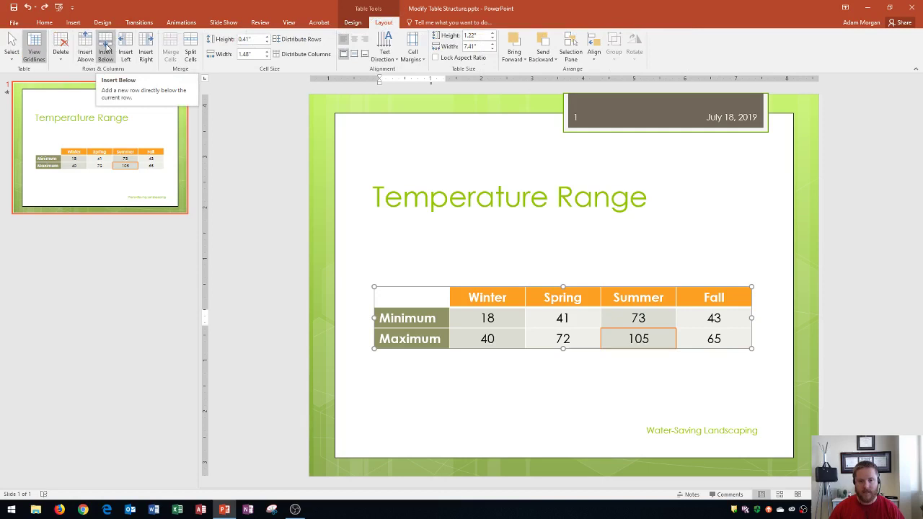
pyautogui.click(105, 48)
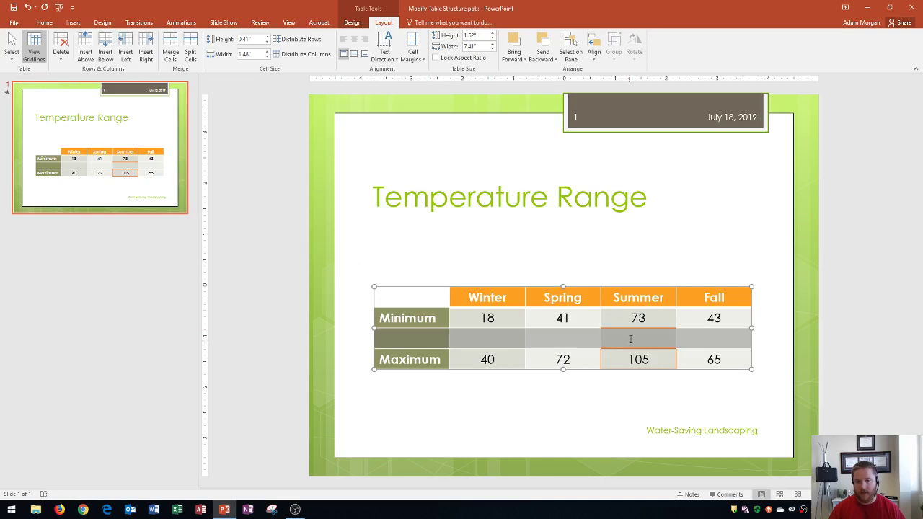
pyautogui.click(608, 334)
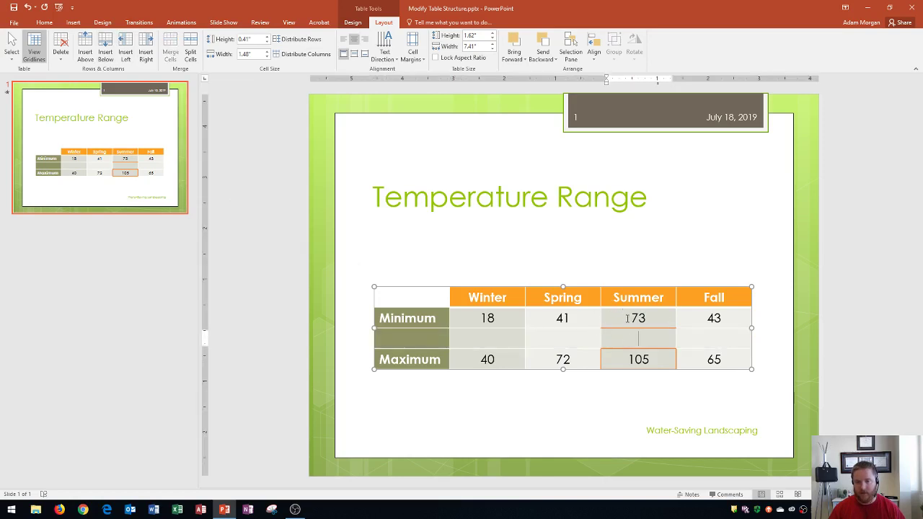
pyautogui.click(628, 318)
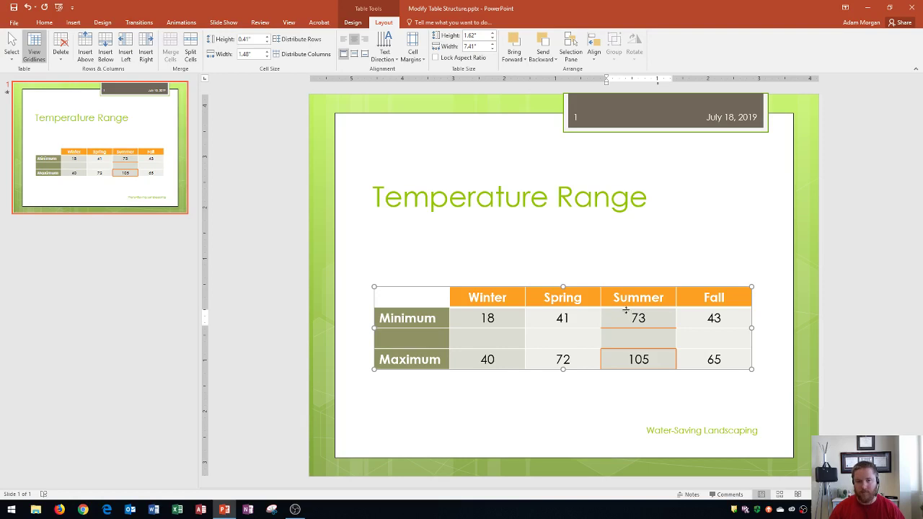
pyautogui.click(352, 23)
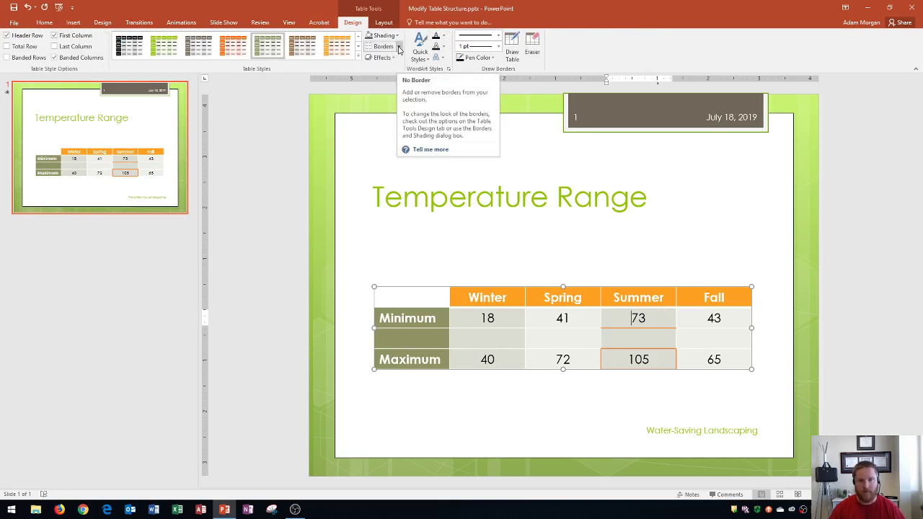
pyautogui.click(399, 47)
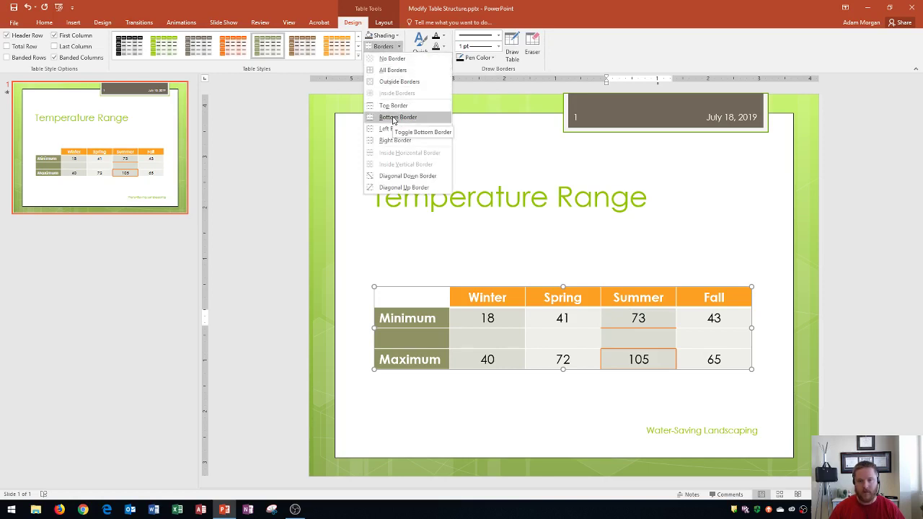
pyautogui.click(394, 117)
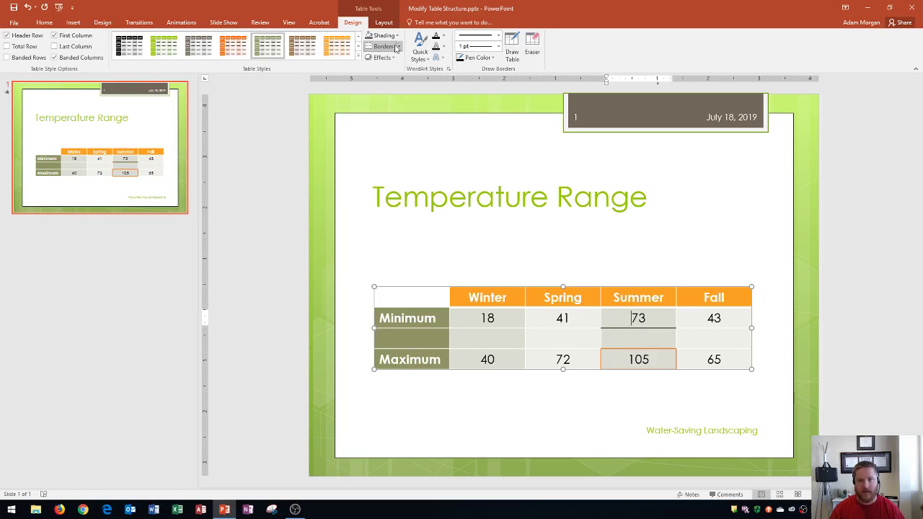
pyautogui.click(399, 47)
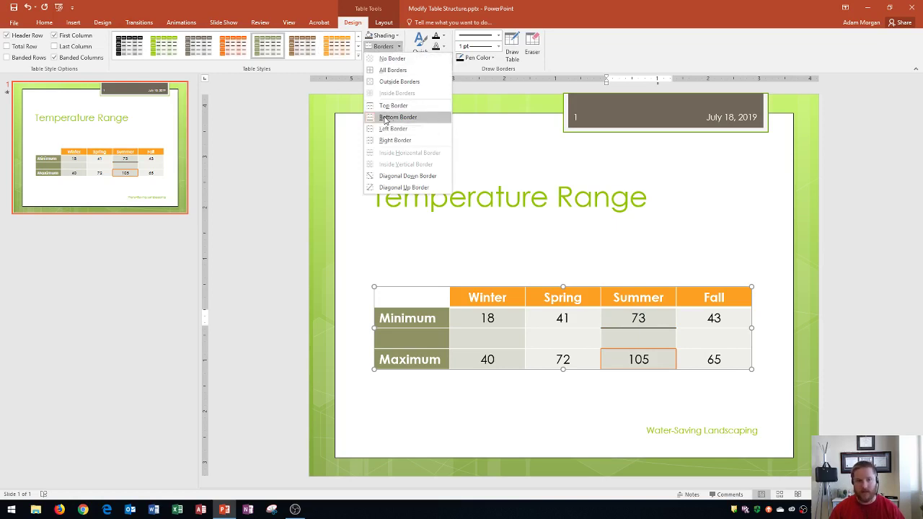
pyautogui.click(386, 119)
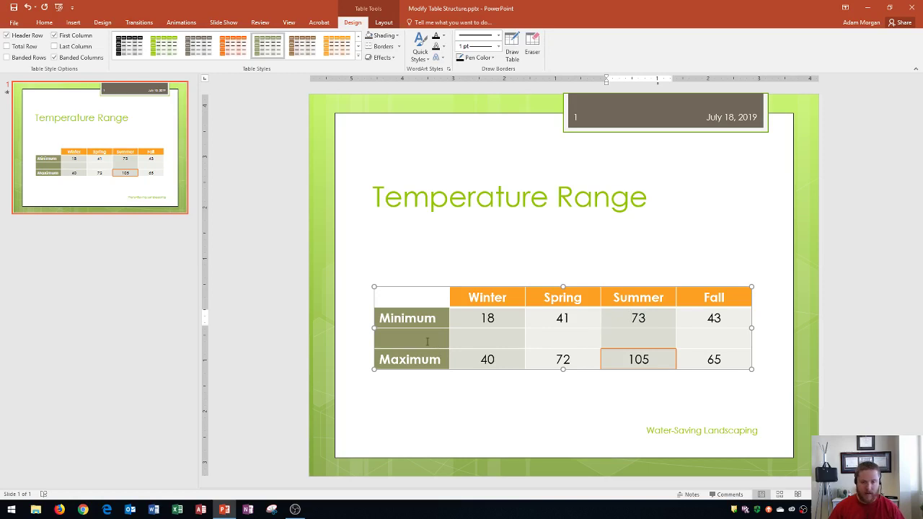
# - Label the new row 'Average' and enter 29, 57, 89 and 54 across Winter–Fall
pyautogui.click(421, 339)
pyautogui.write('Average')
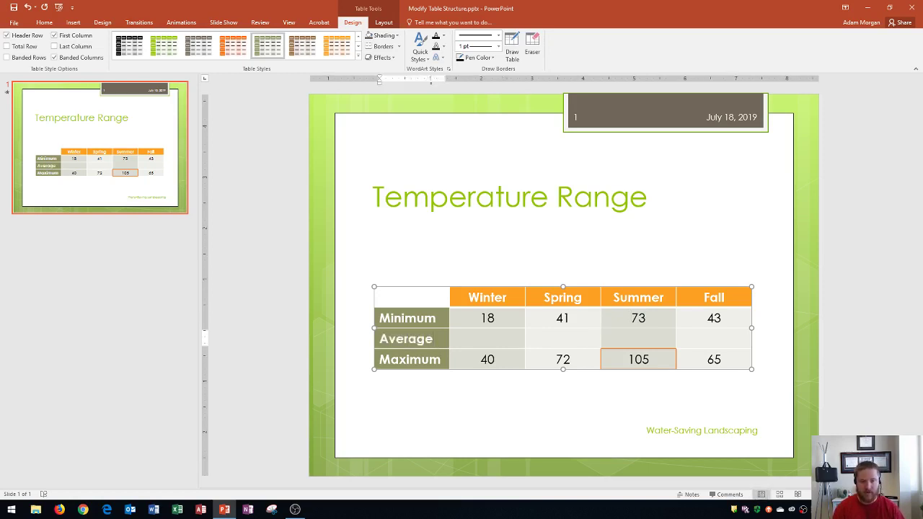
pyautogui.press('Tab')
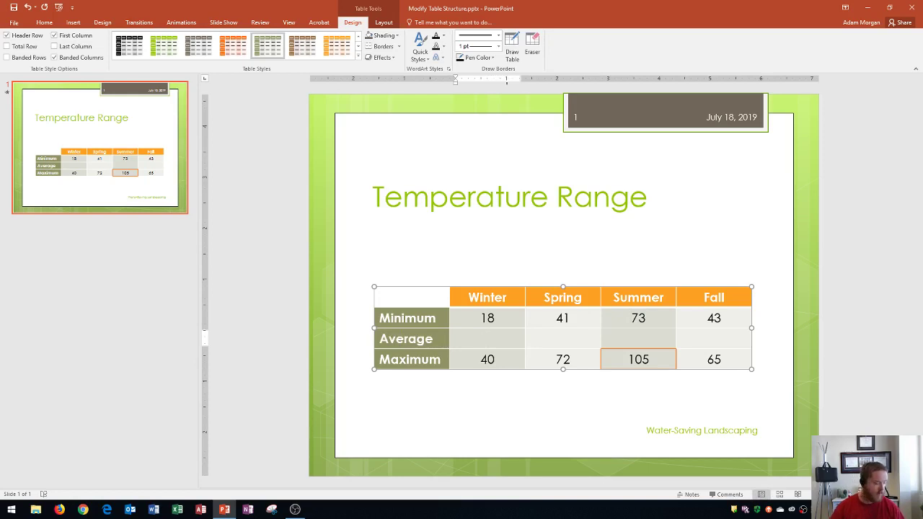
pyautogui.write('29')
pyautogui.press('Tab')
pyautogui.write('57')
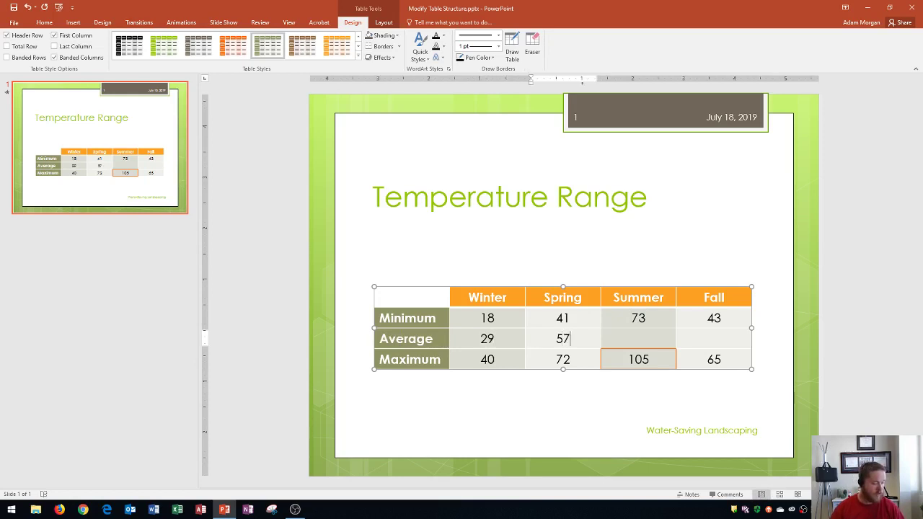
pyautogui.press('Tab')
pyautogui.write('89')
pyautogui.press('Tab')
pyautogui.write('54')
pyautogui.press('Tab')
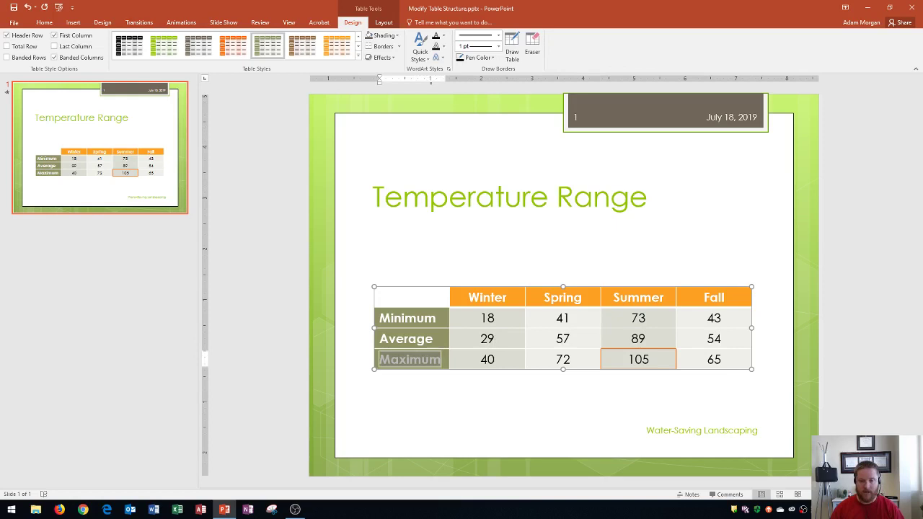
pyautogui.click(429, 338)
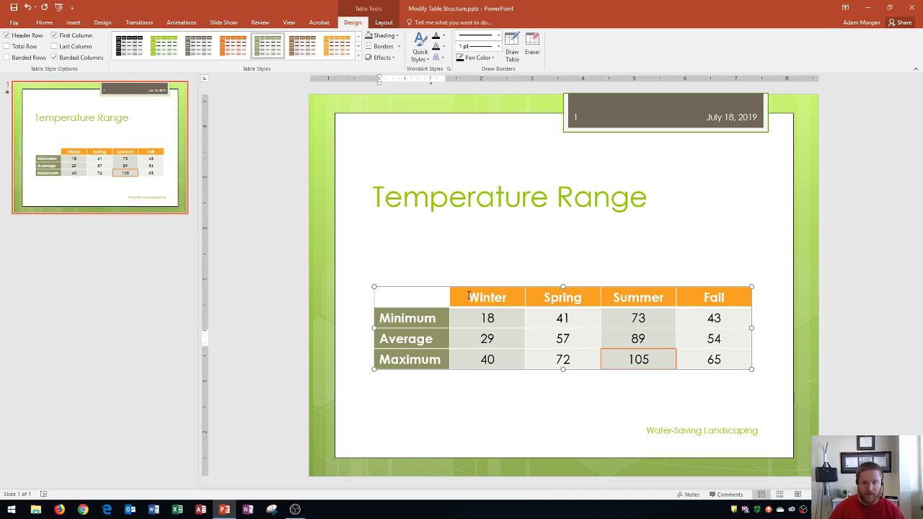
# - Insert an empty row above the Winter–Fall season header row
pyautogui.click(468, 296)
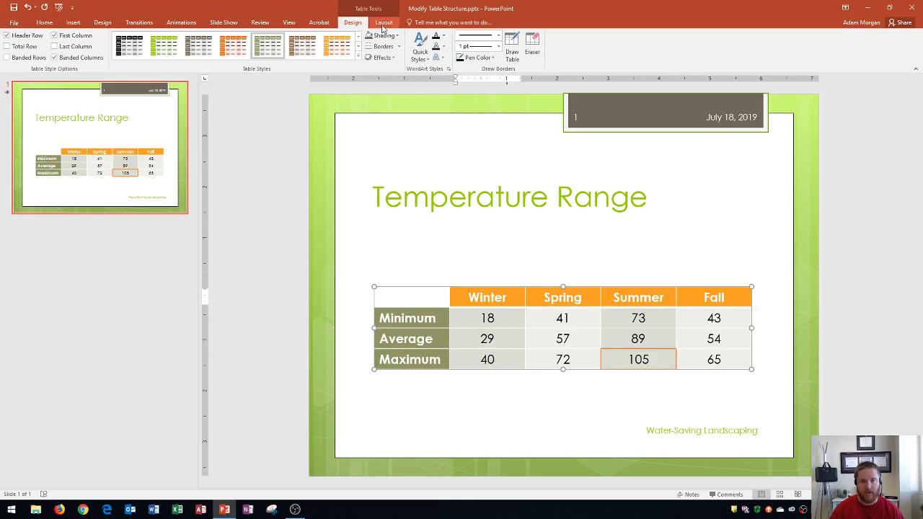
pyautogui.click(382, 23)
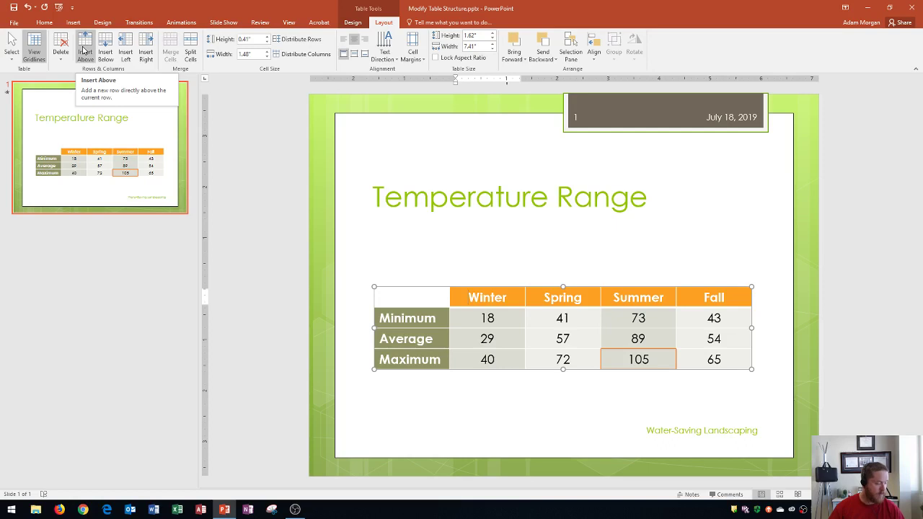
pyautogui.click(84, 52)
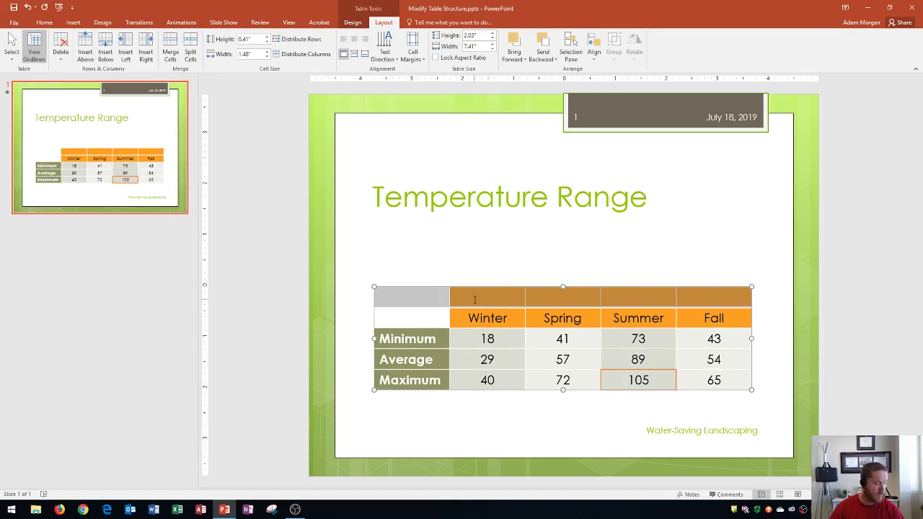
# - Type 'Seasonal temperatures (Fahrenheit)' in the new top row's cell above Winter
pyautogui.click(475, 299)
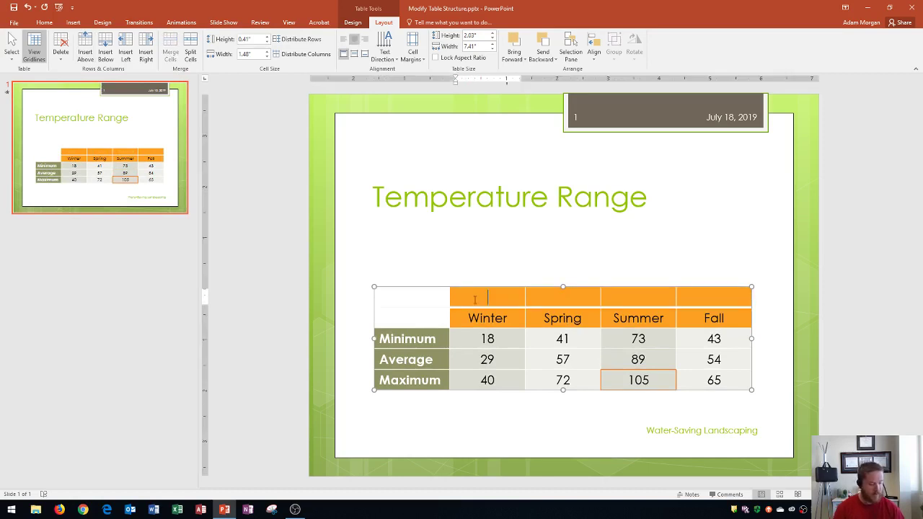
pyautogui.write('Seasonal')
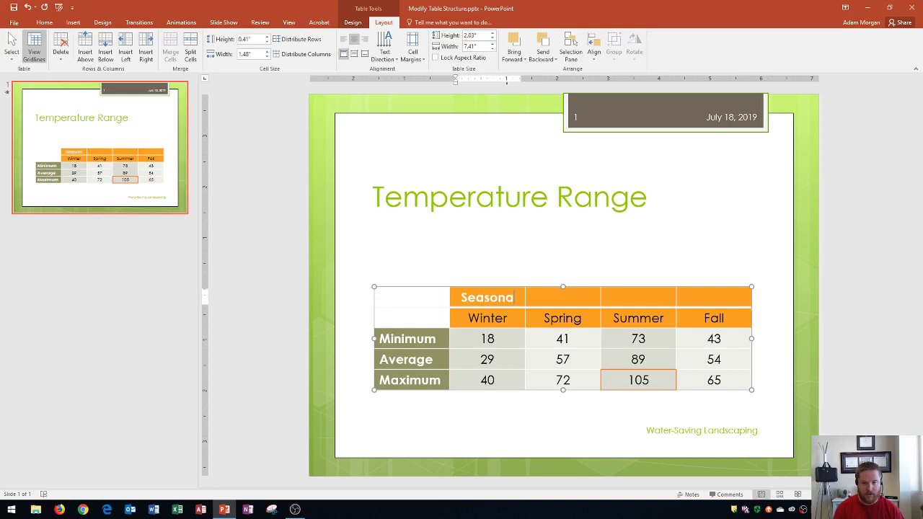
pyautogui.write(' temp')
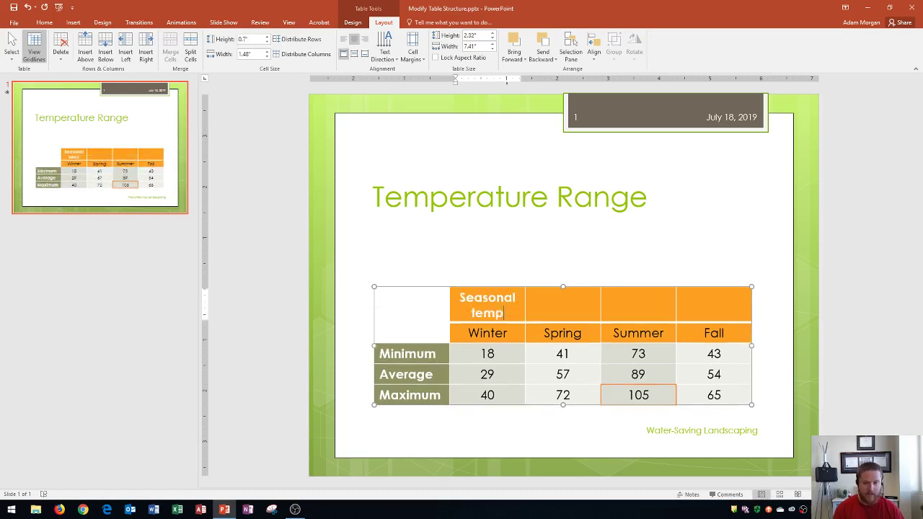
pyautogui.write('erature')
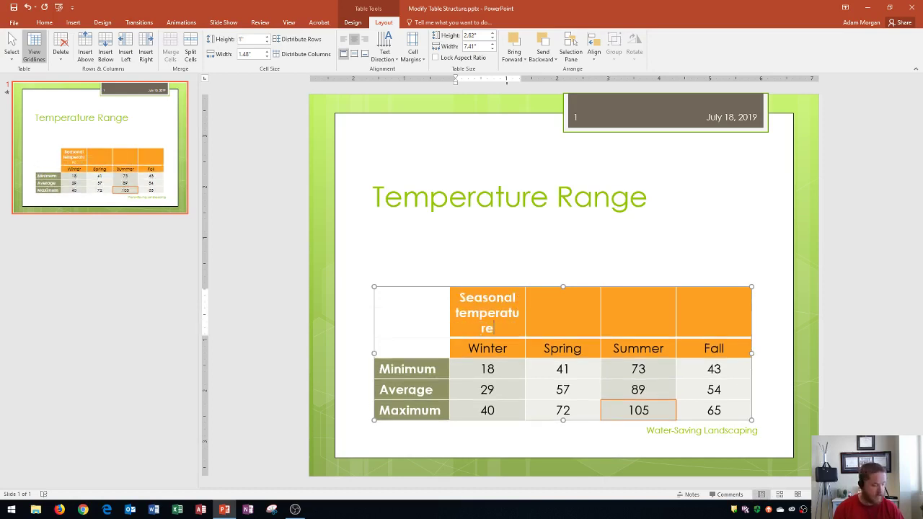
pyautogui.write('s')
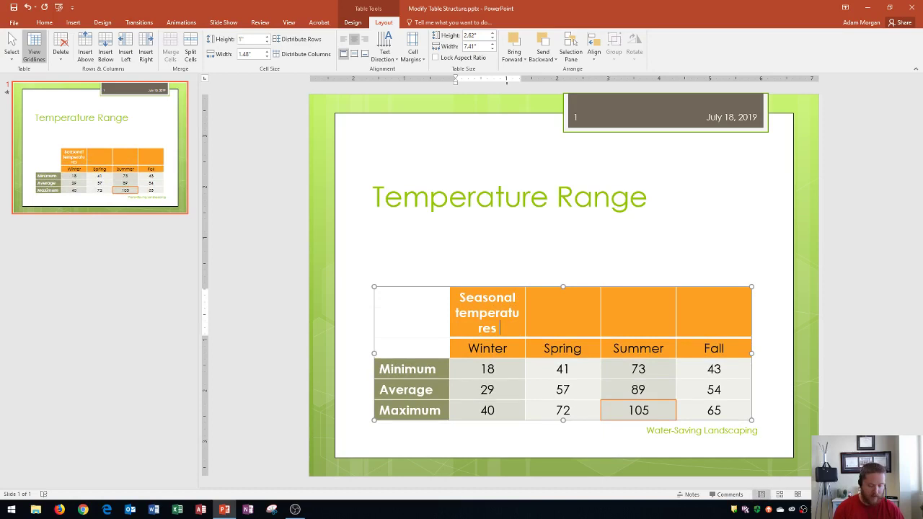
pyautogui.write(' (Fah')
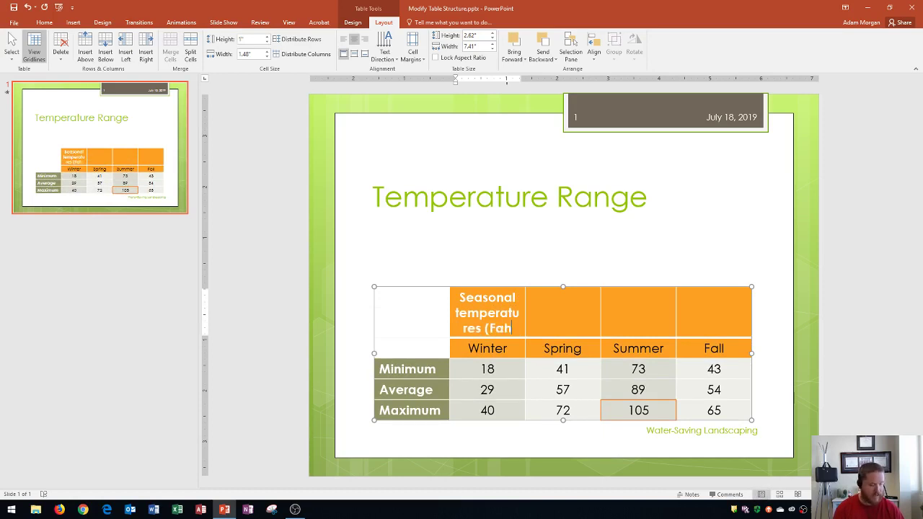
pyautogui.write('re')
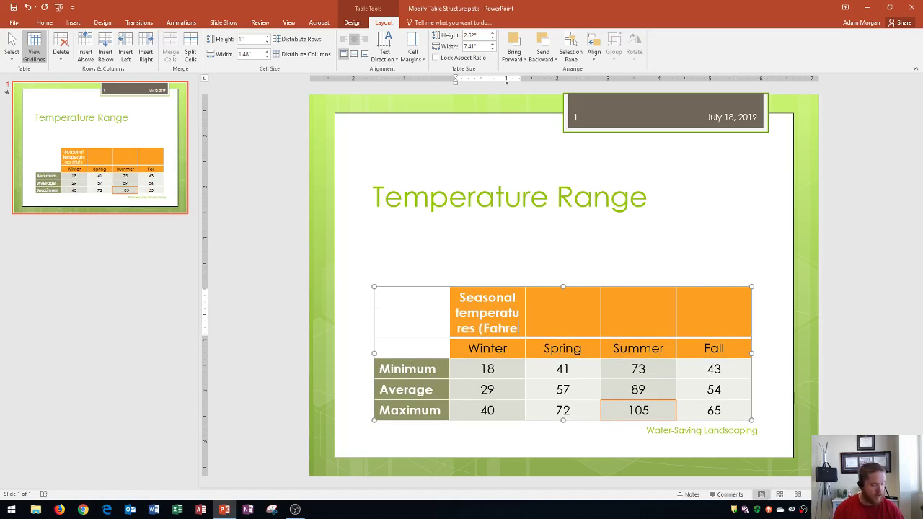
pyautogui.write('nheit')
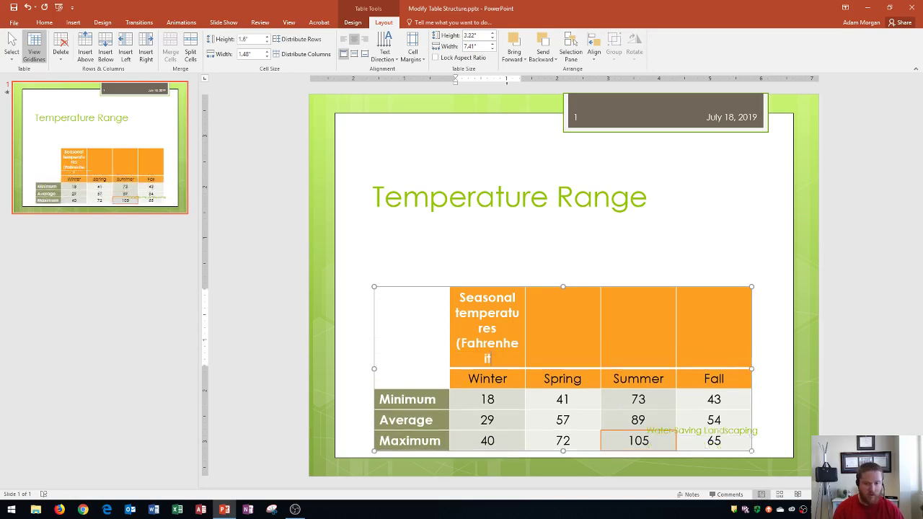
pyautogui.write(')')
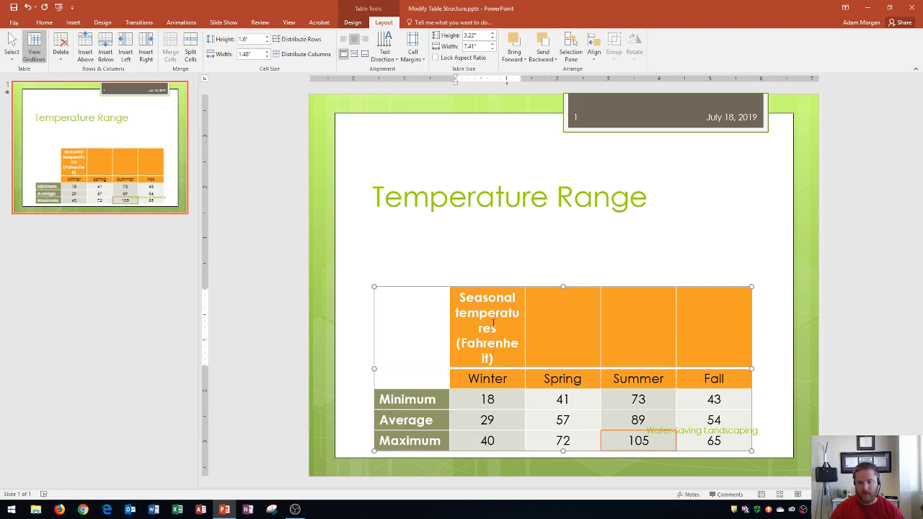
# - Merge the top-row cells from the heading through Fall into one cell
pyautogui.moveTo(493, 321); pyautogui.dragTo(695, 332)
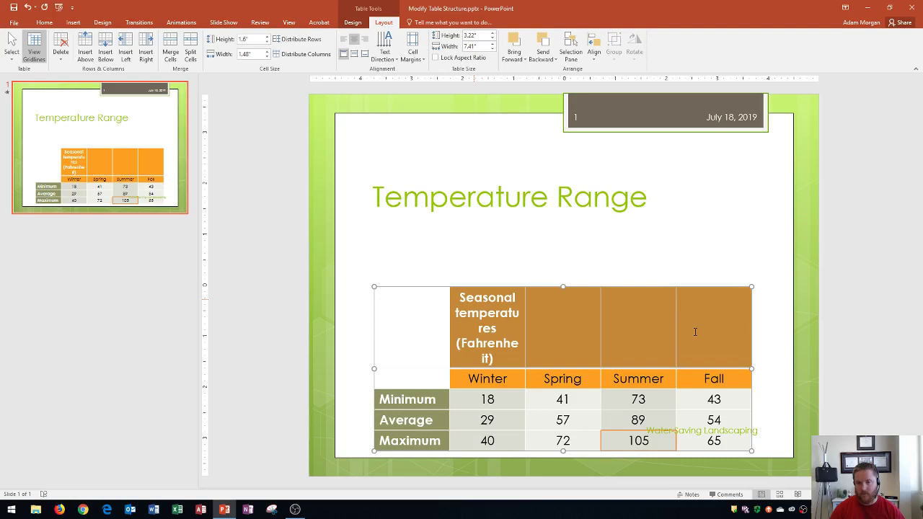
pyautogui.click(175, 58)
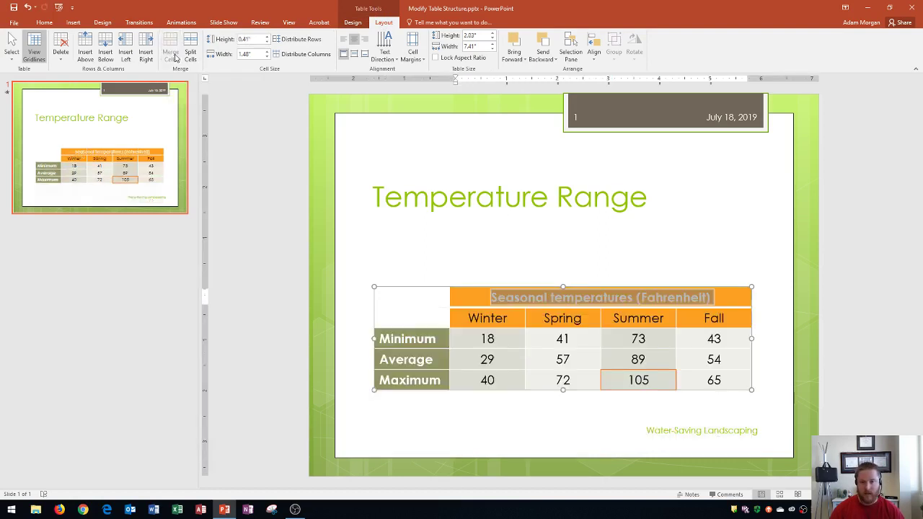
# - Move the table up toward the Temperature Range title and deselect it
pyautogui.click(465, 290)
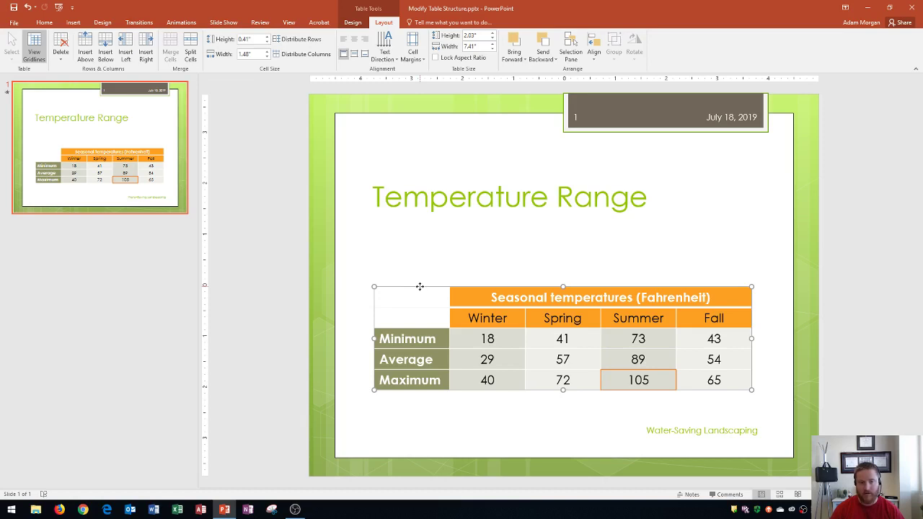
pyautogui.moveTo(420, 288); pyautogui.dragTo(418, 267)
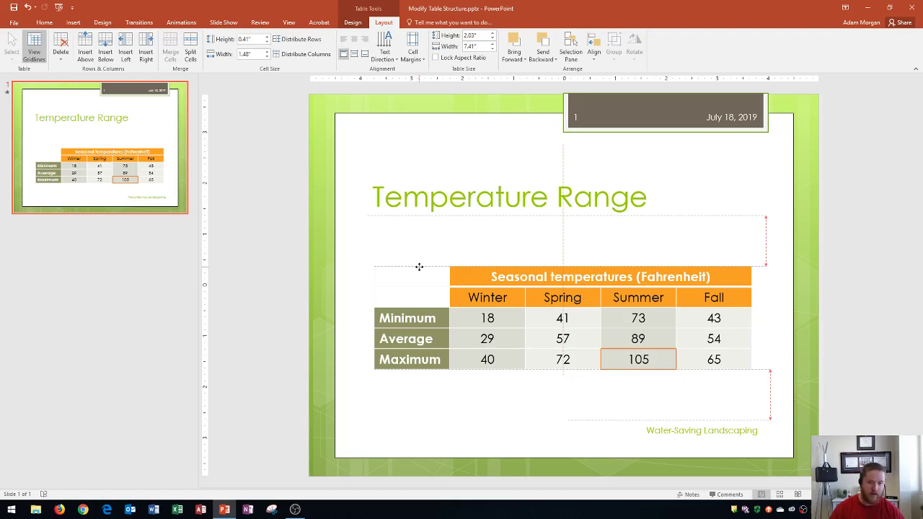
pyautogui.moveTo(419, 267); pyautogui.dragTo(420, 267)
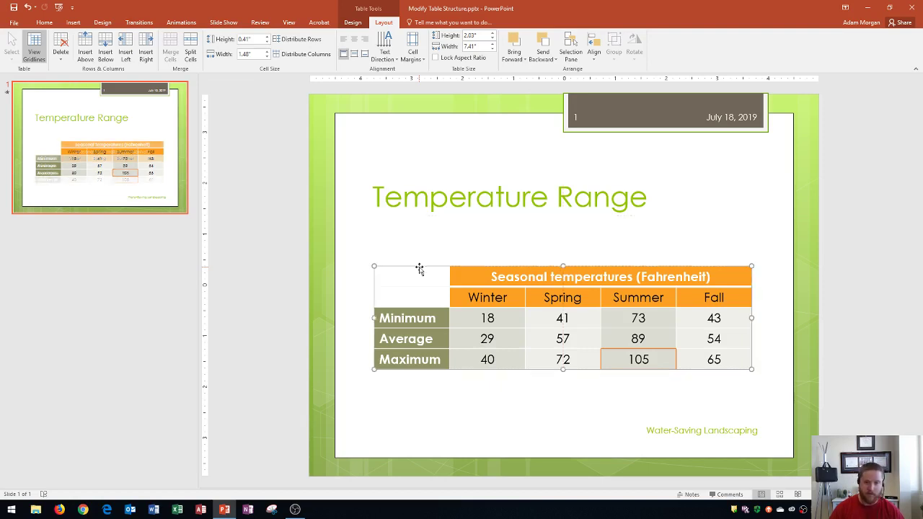
pyautogui.click(285, 287)
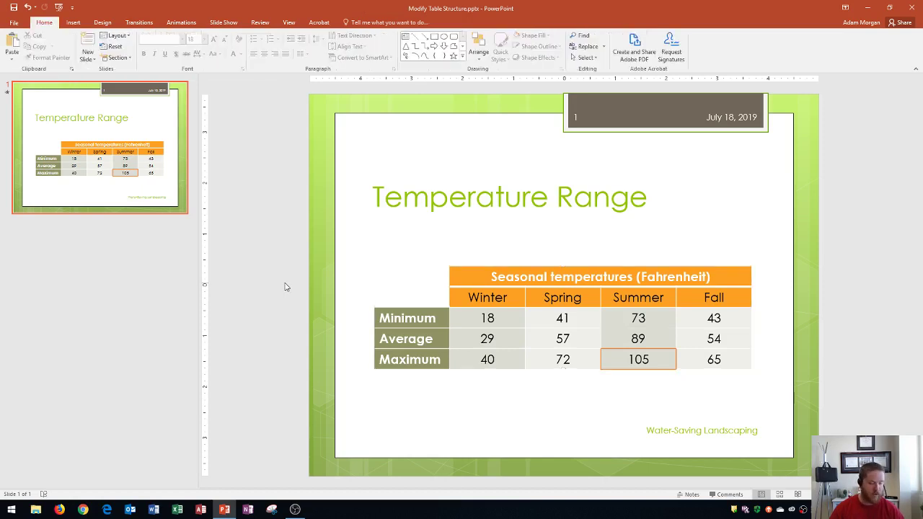